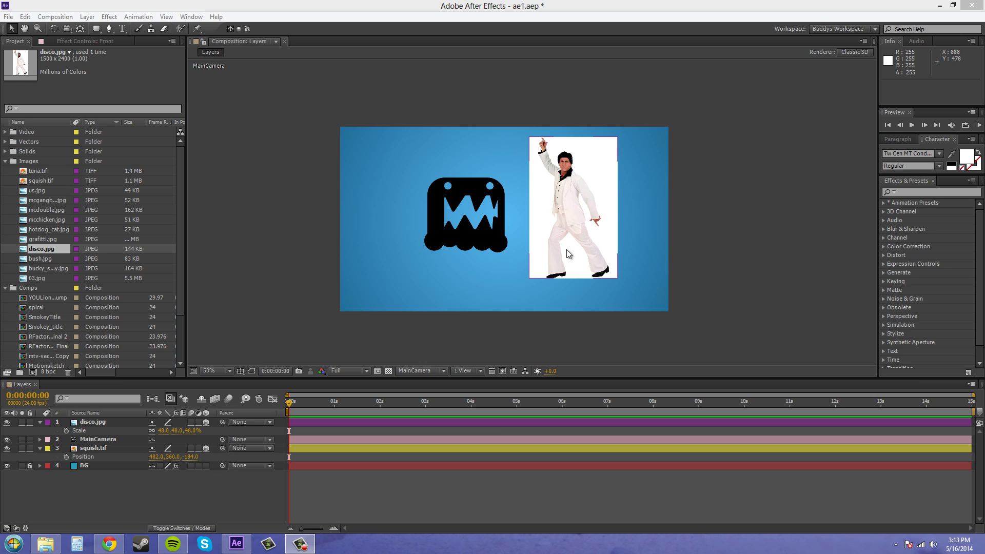
Step: Move MainCamera above disco.jpg, collapse its properties, and bring up the 3D View list
left_click(467, 285)
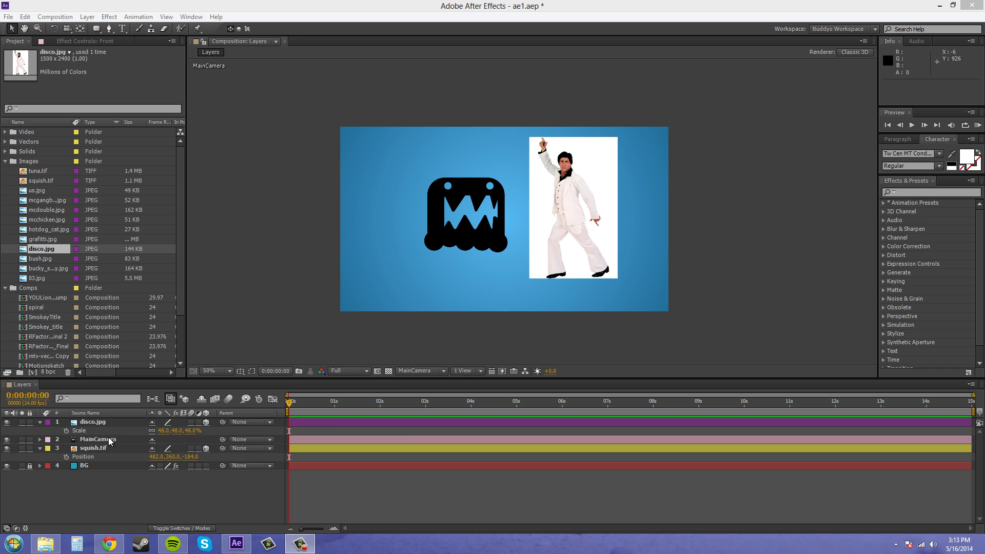
left_click_drag(112, 440, 108, 427)
left_click(48, 430)
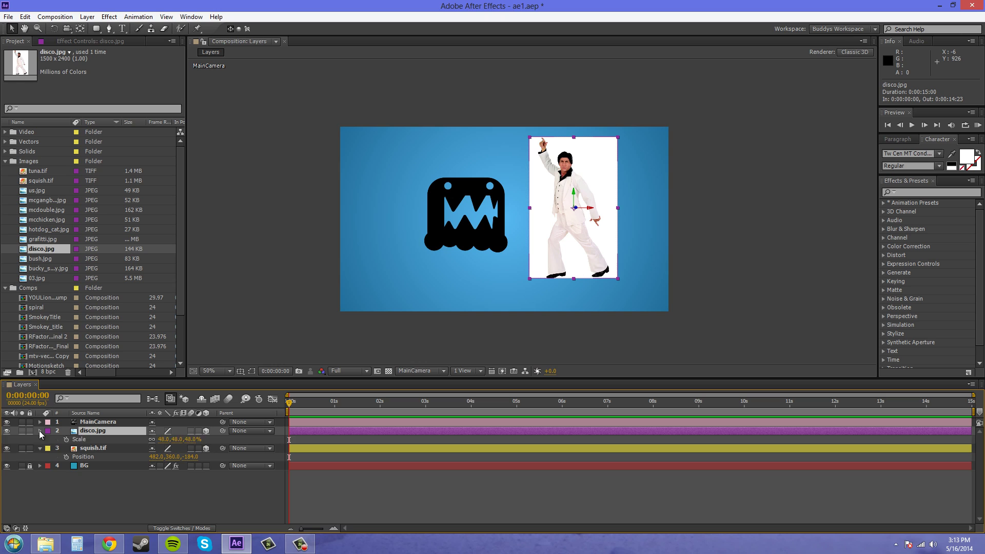
left_click(40, 431)
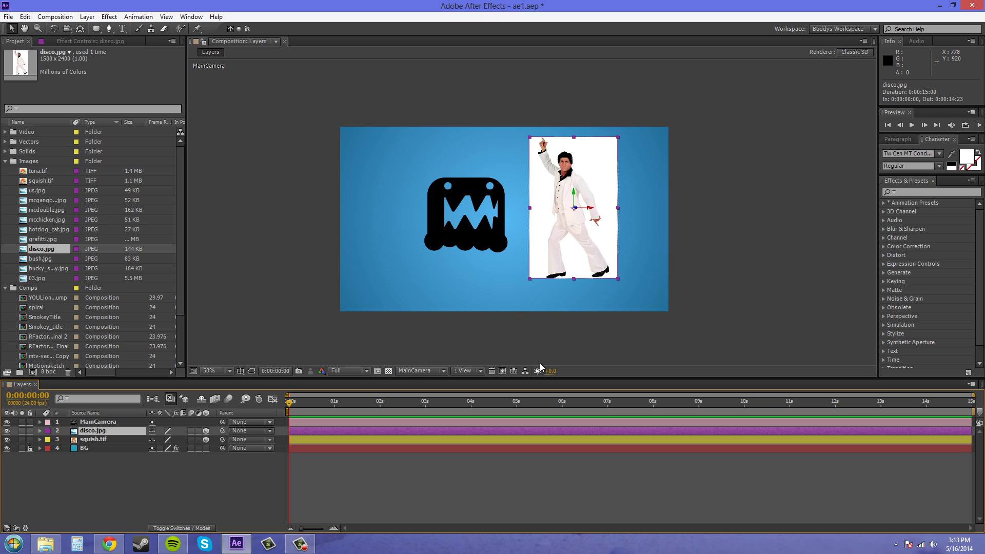
left_click(520, 334)
left_click(434, 374)
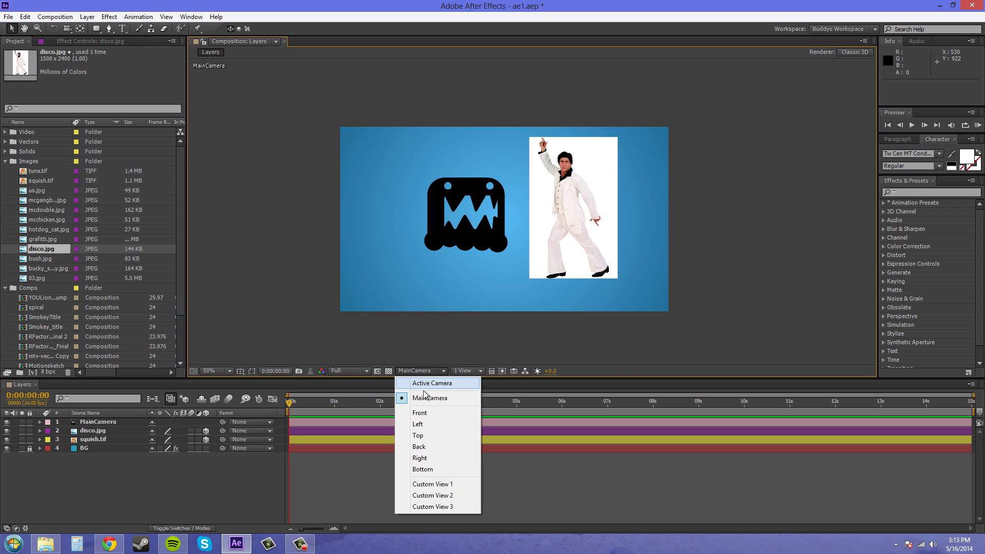
Step: Switch to the Right view and pan it with the Track XY Camera Tool so the layer line shifts
left_click(423, 458)
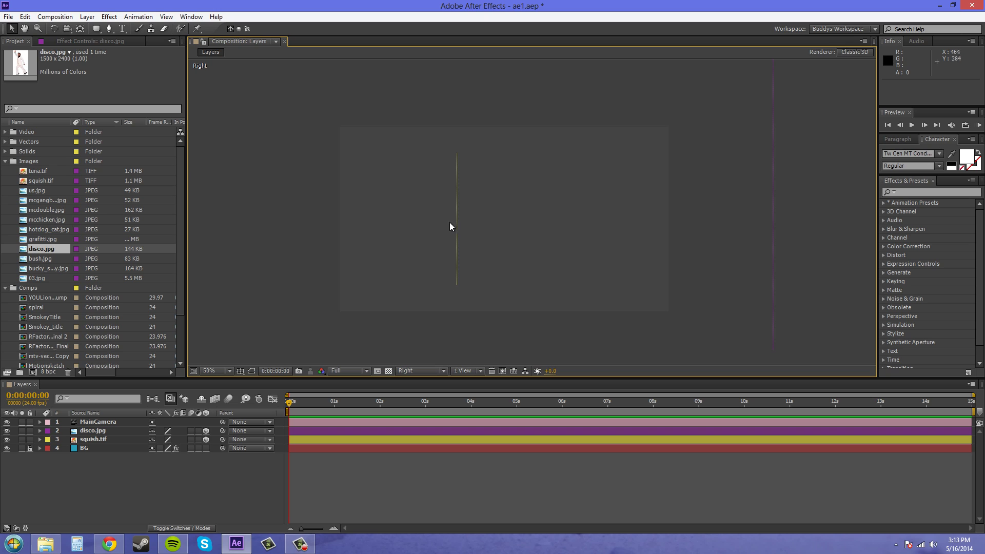
key("v")
left_click(67, 29)
left_click(105, 50)
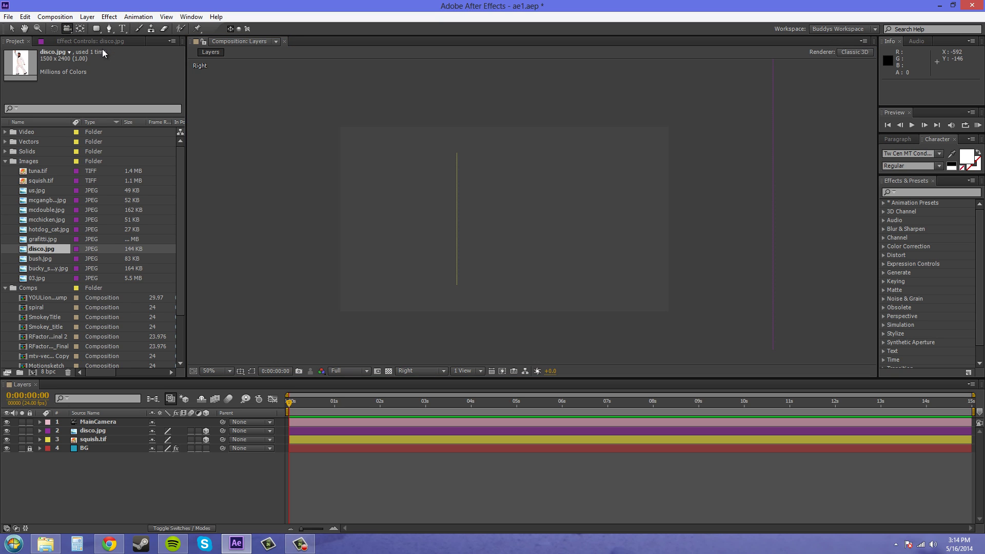
mouse_move(497, 224)
left_mouse_down()
mouse_move(524, 233)
mouse_move(508, 233)
left_mouse_up()
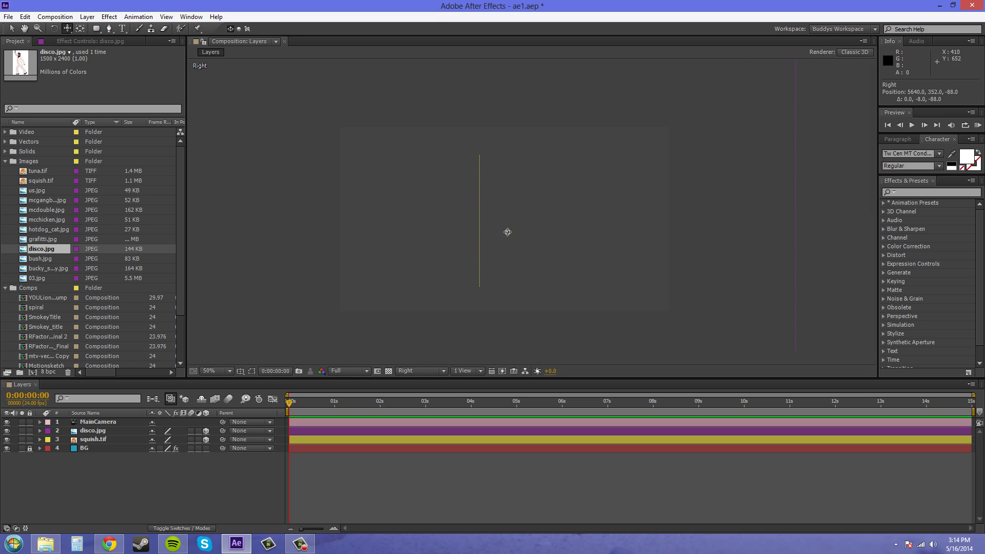
Step: Dolly the Right view with the Track Z Camera Tool so the layers appear closer
left_click(71, 34)
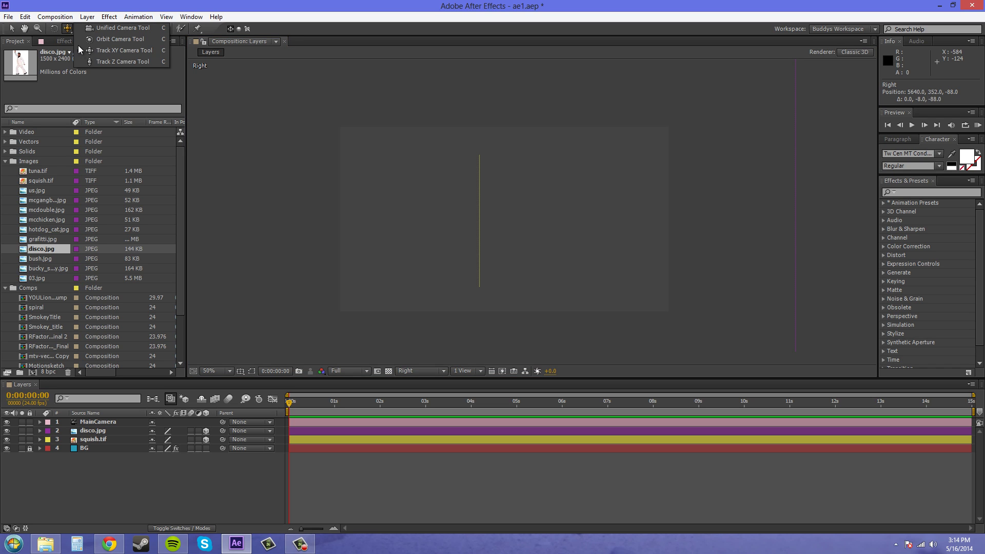
left_click(101, 61)
left_click_drag(517, 234, 514, 220)
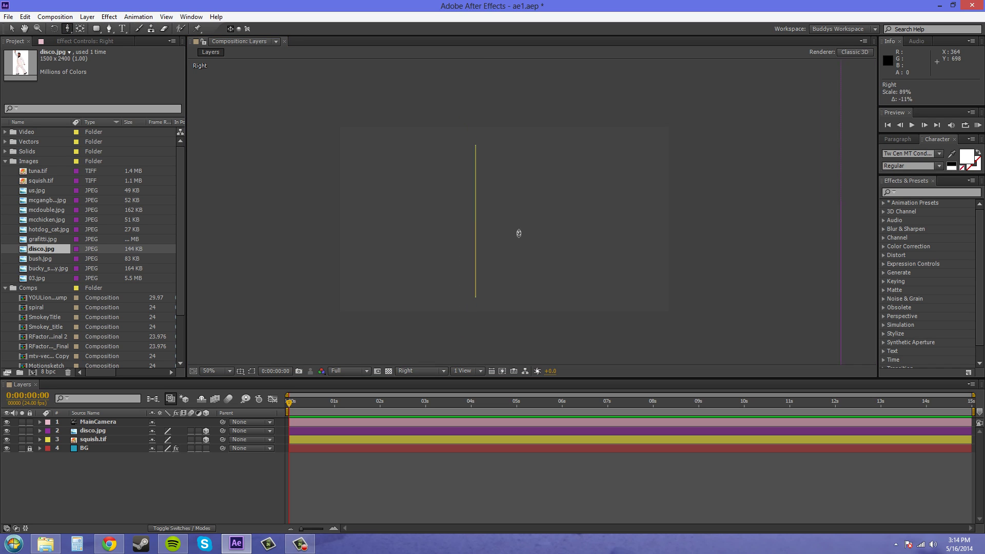
Step: Switch to the Front view and dolly in so the layers appear larger
left_click(419, 370)
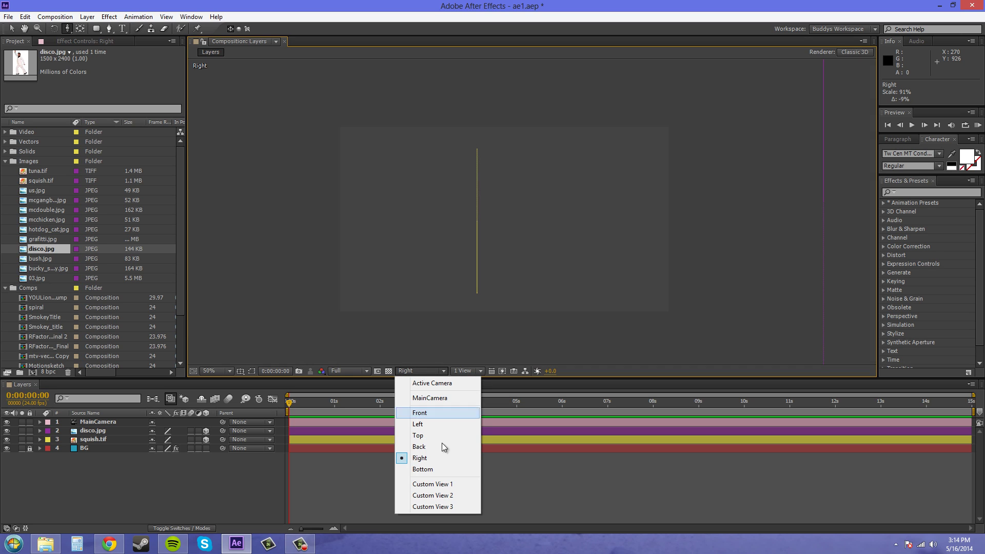
left_click(422, 415)
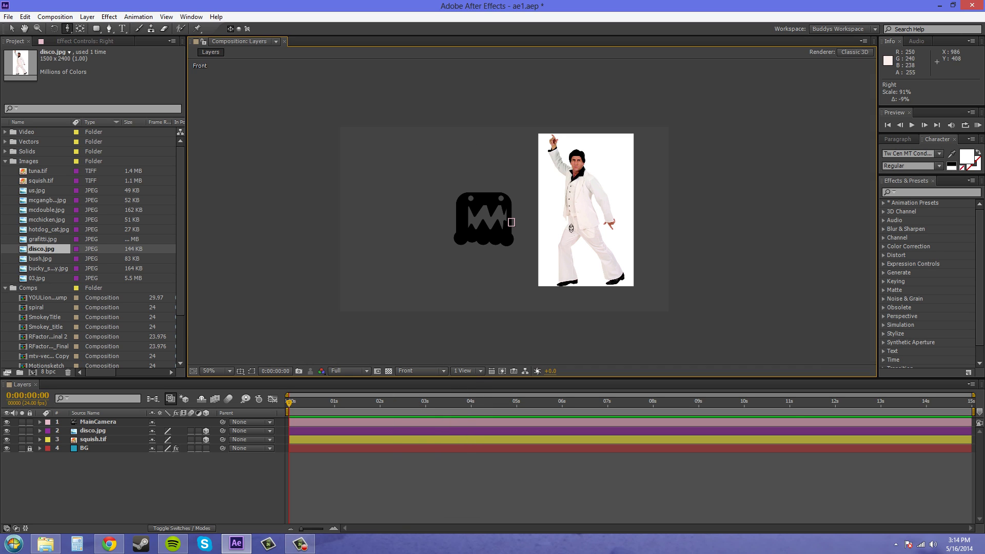
mouse_move(529, 243)
left_mouse_down()
mouse_move(526, 270)
mouse_move(526, 184)
mouse_move(411, 187)
left_mouse_up()
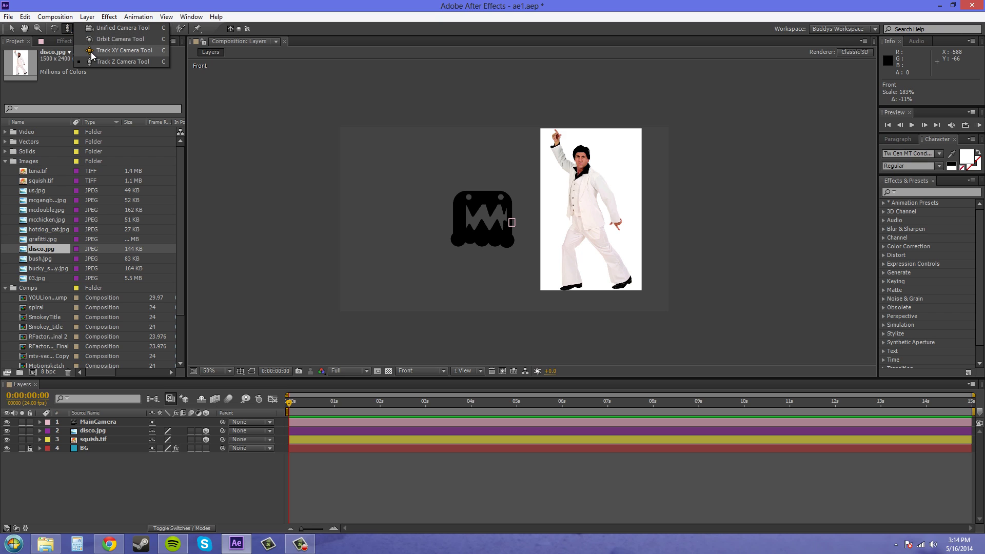
Step: Pan the Front view with Track XY so the logo and disco image shift into place
left_click_drag(71, 30, 95, 55)
left_click_drag(533, 197, 570, 205)
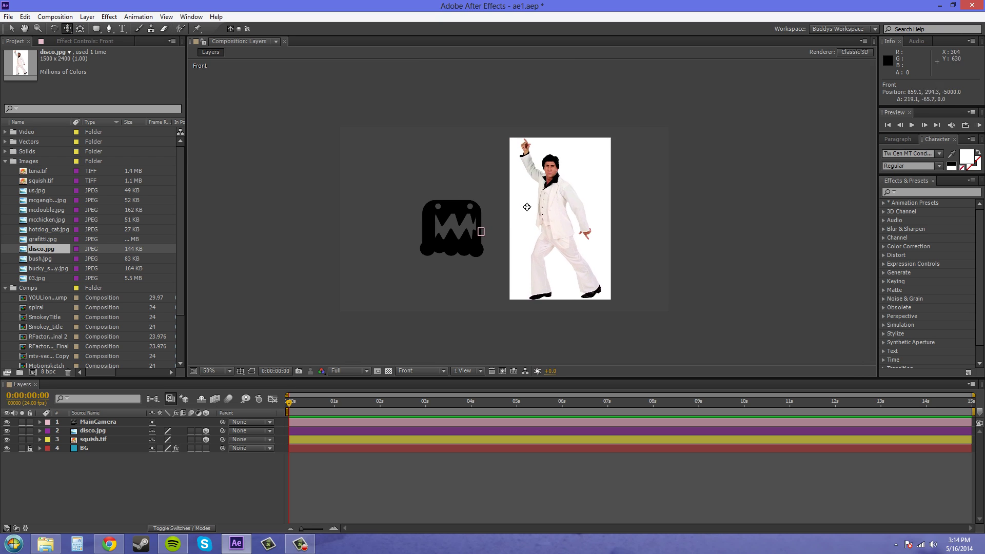
mouse_move(570, 205)
left_mouse_down()
mouse_move(501, 210)
mouse_move(523, 205)
left_mouse_up()
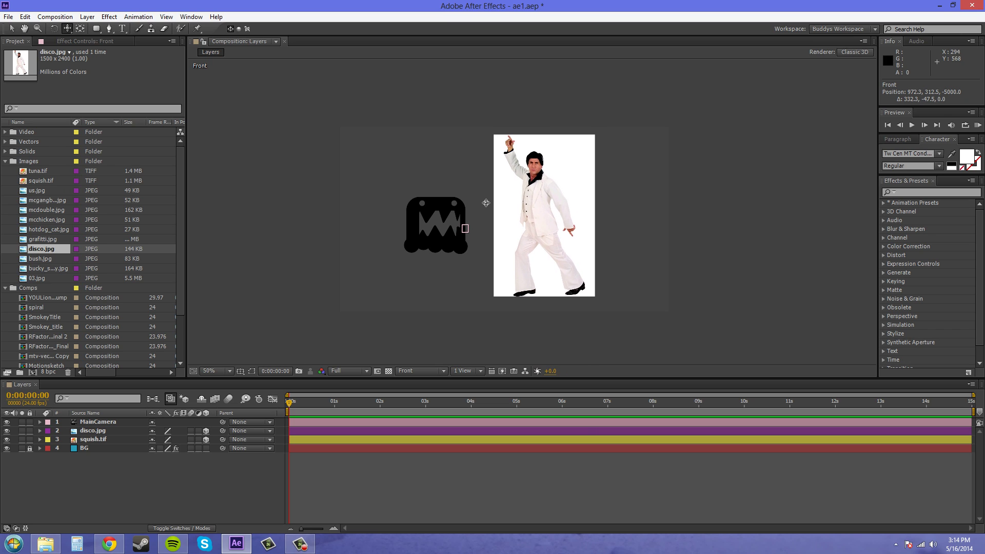
Step: Try the Orbit Camera Tool in the Front view, which cannot be orbited
left_click(67, 28)
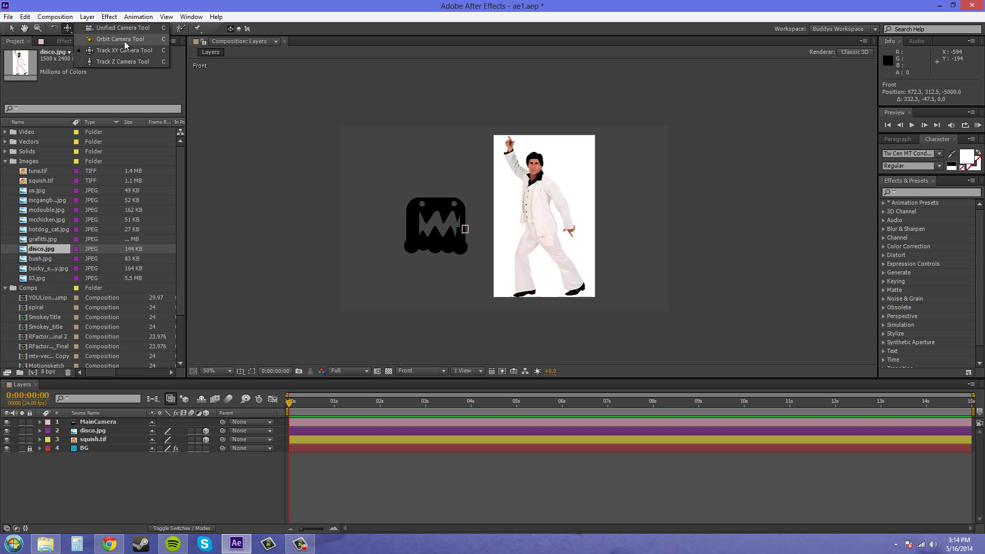
left_click(124, 41)
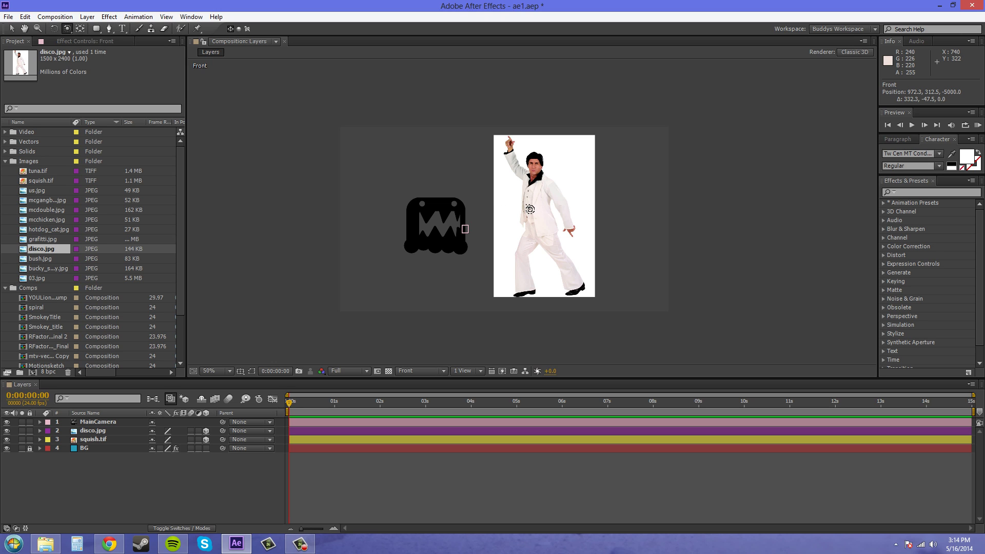
left_click_drag(637, 201, 577, 222)
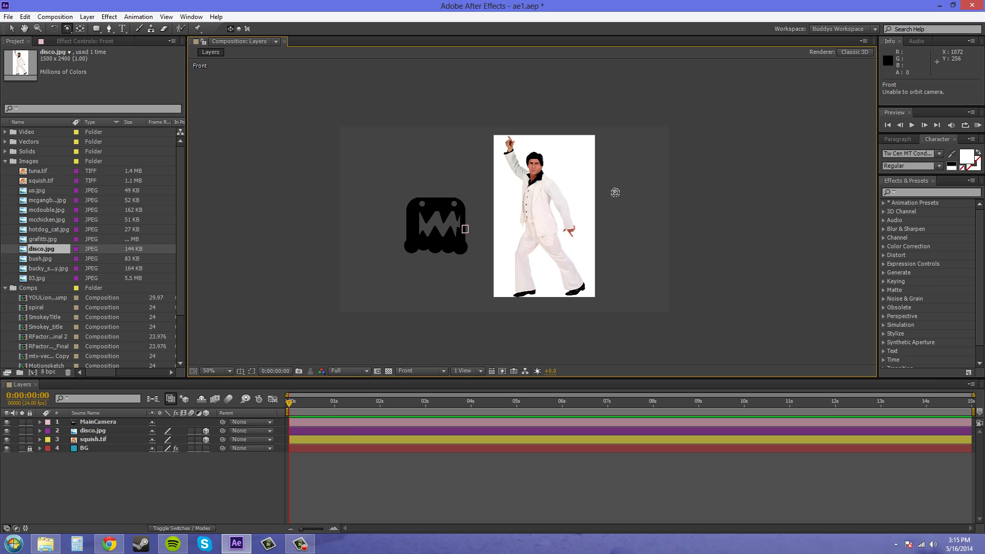
Step: Return to the Selection tool and switch the viewer to Custom View 1
left_click(16, 31)
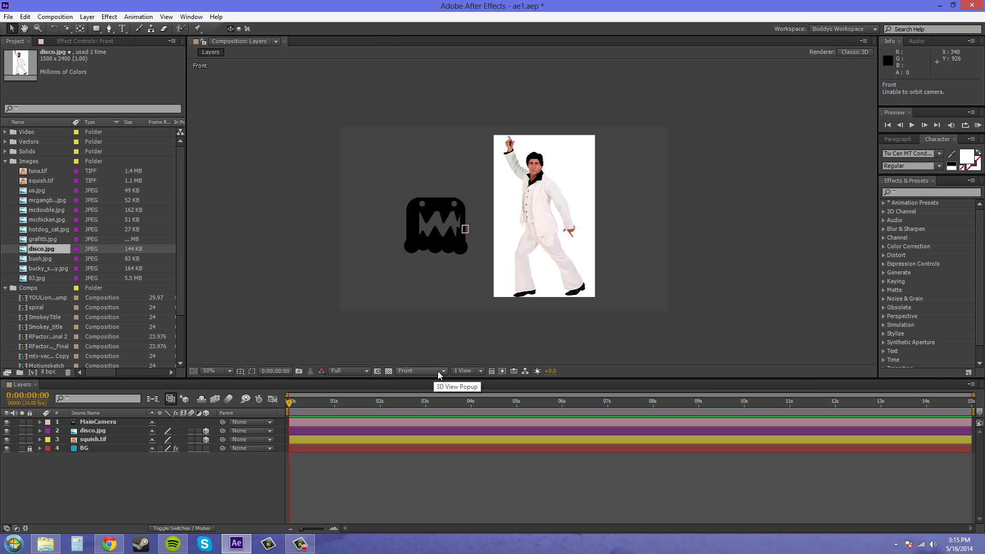
left_click(419, 369)
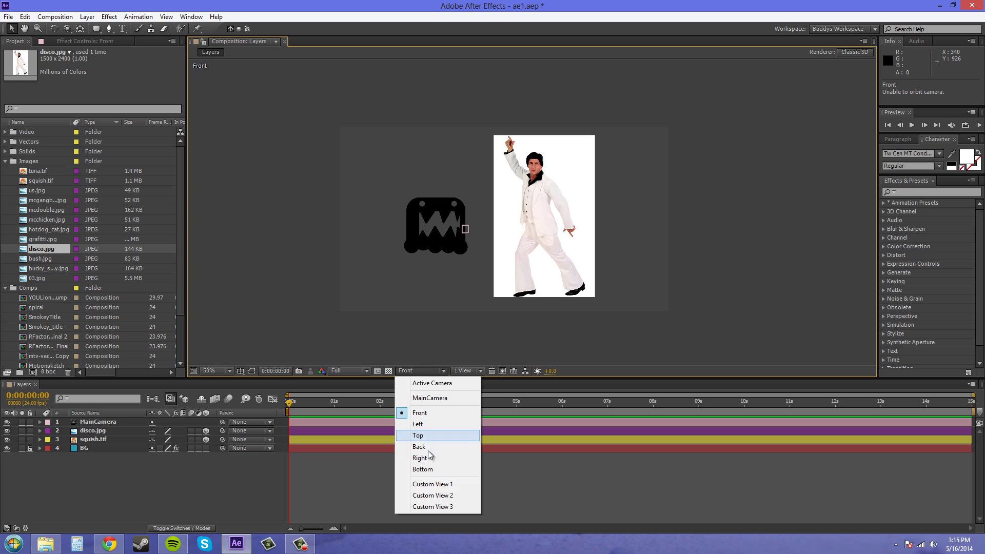
left_click(436, 484)
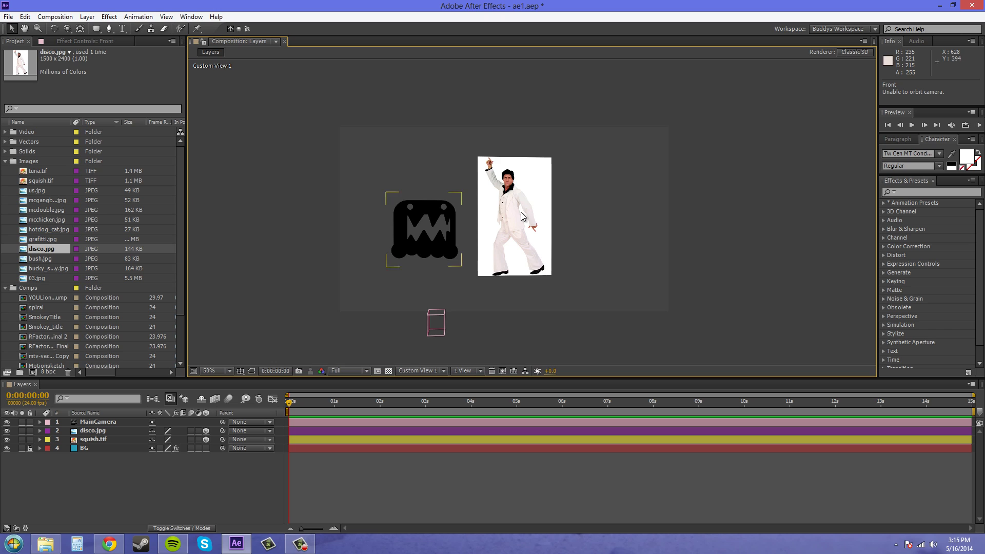
Step: Activate the Orbit Camera Tool, cycling the camera tools with C
left_click(67, 32)
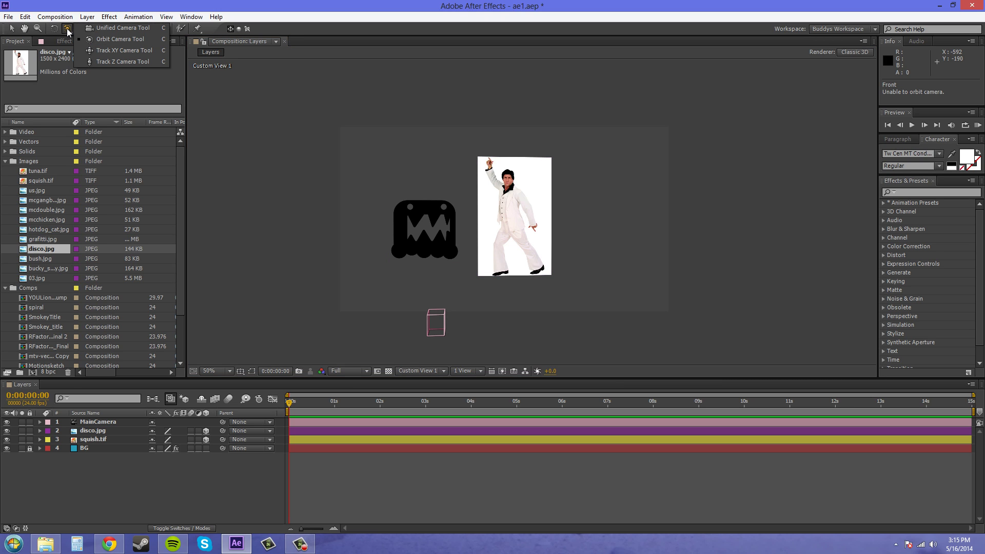
left_click(121, 40)
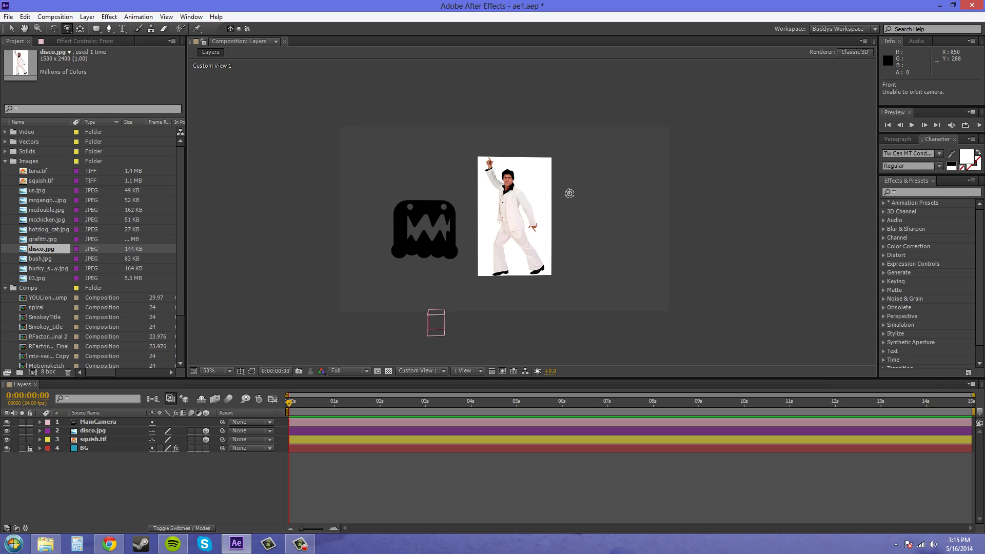
left_click(685, 192)
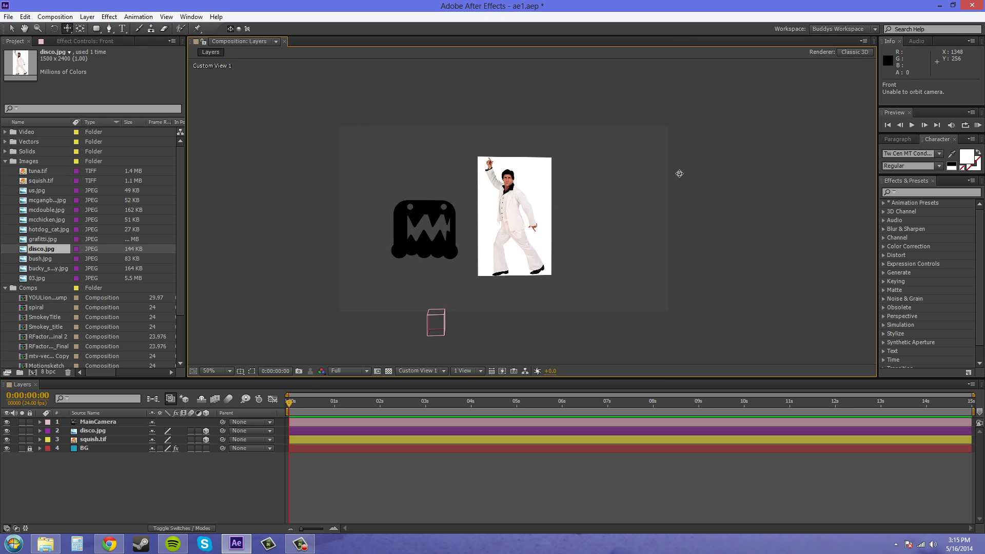
key("c")
key("c")
key("c")
Step: Orbit Custom View 1 until the disco image is edge-on with the logo in front
mouse_move(611, 183)
left_mouse_down()
mouse_move(539, 185)
mouse_move(632, 189)
mouse_move(500, 202)
mouse_move(489, 184)
mouse_move(434, 186)
mouse_move(572, 226)
mouse_move(500, 236)
mouse_move(493, 258)
left_mouse_up()
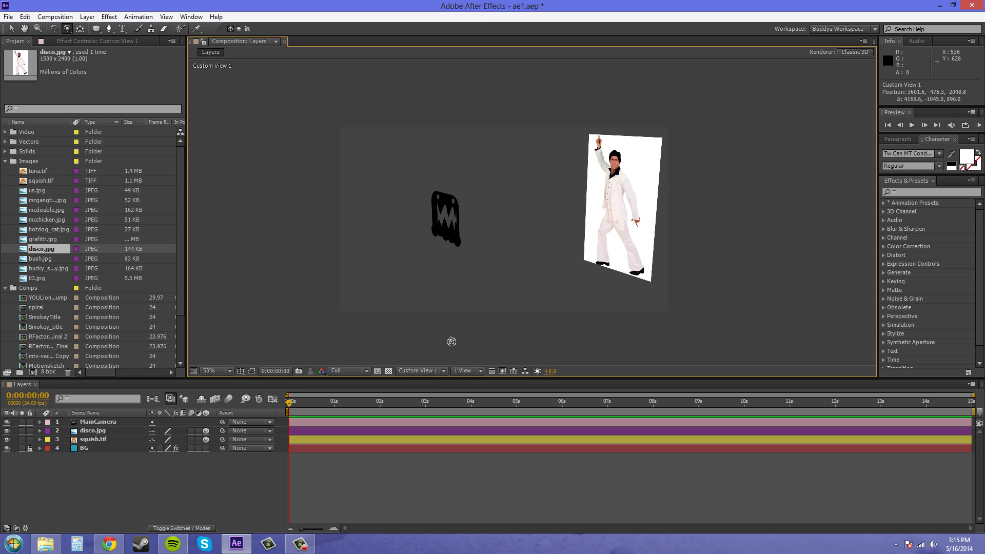
mouse_move(508, 273)
left_mouse_down()
mouse_move(551, 226)
mouse_move(567, 238)
mouse_move(521, 248)
mouse_move(507, 233)
left_mouse_up()
mouse_move(637, 214)
left_mouse_down()
mouse_move(457, 225)
mouse_move(554, 226)
mouse_move(460, 220)
mouse_move(462, 209)
left_mouse_up()
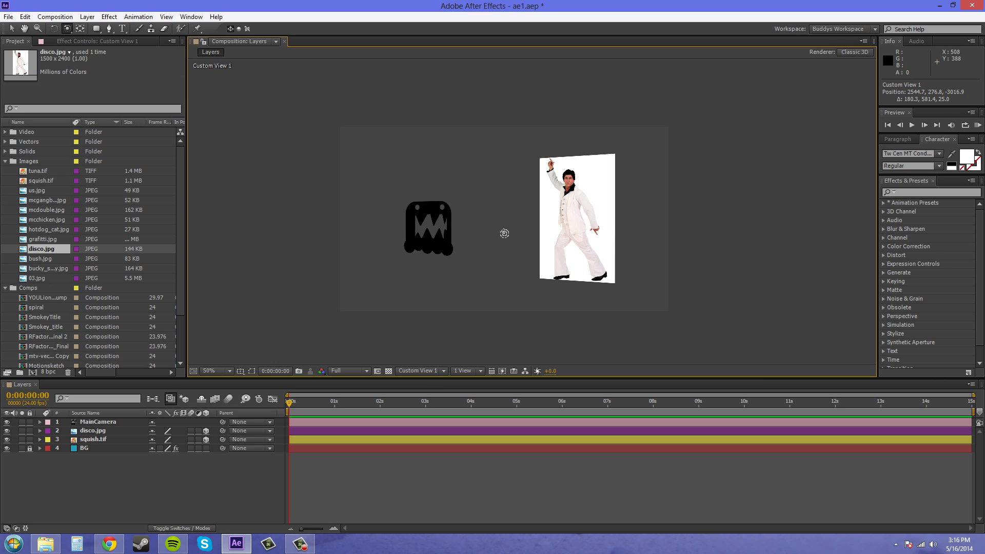
left_click_drag(504, 233, 538, 239)
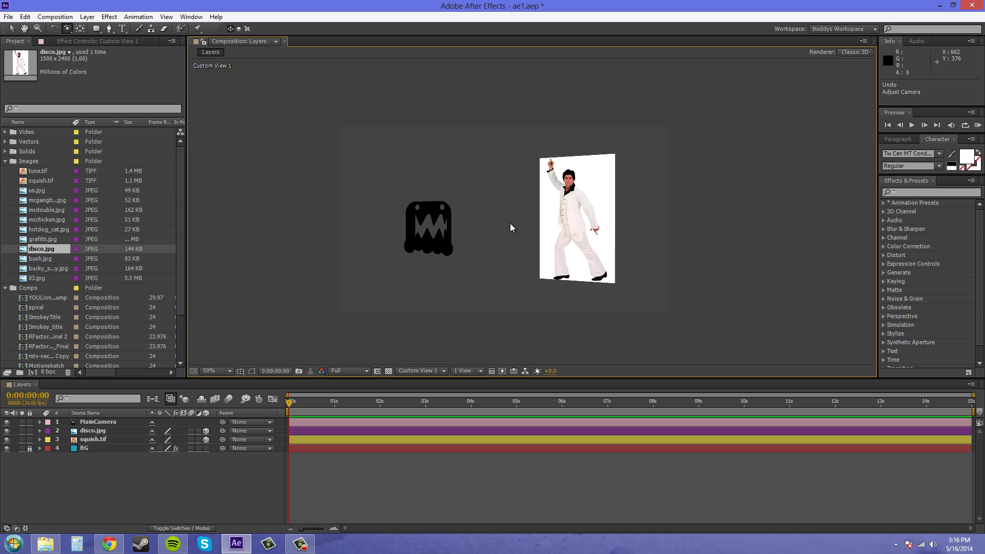
Step: Undo the four Adjust Camera steps so Custom View 1 returns to its face-on angle
key("ctrl+z")
key("ctrl+z")
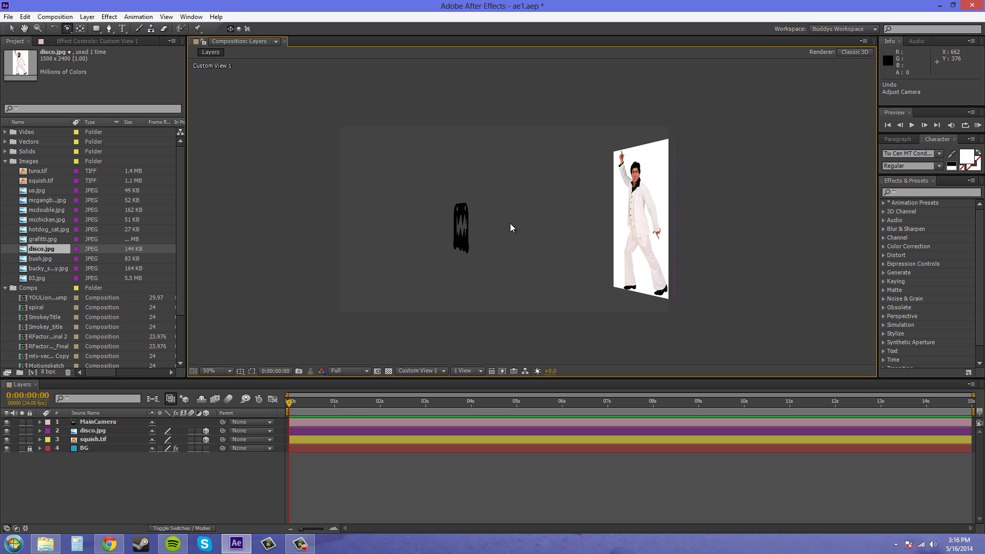
key("ctrl+z")
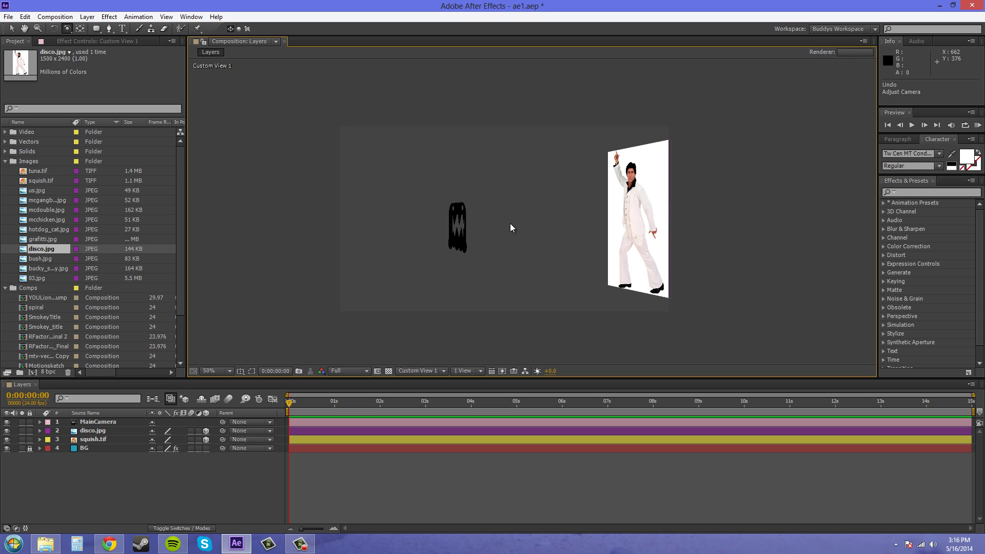
key("ctrl+z")
key("ctrl+z")
key("ctrl+z")
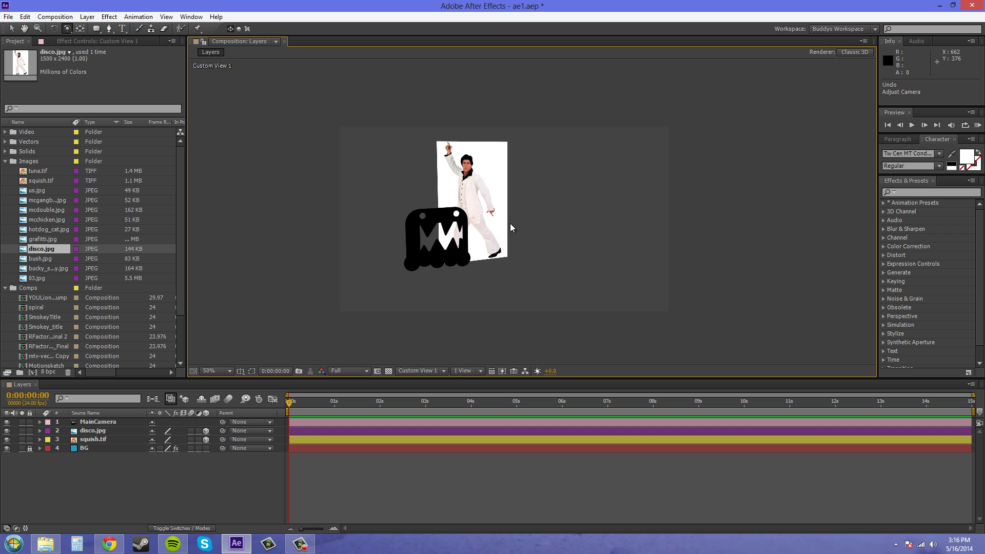
key("ctrl+z")
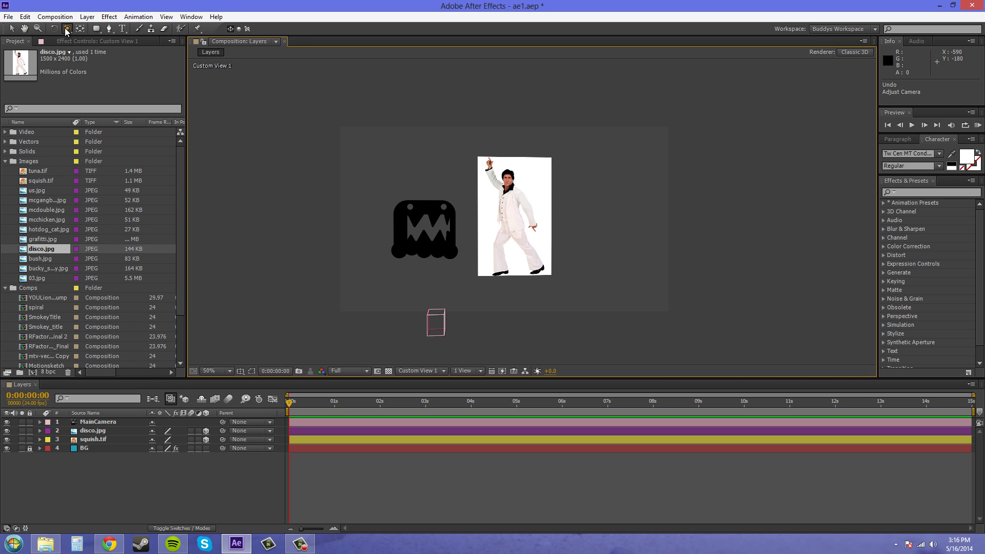
Step: Switch to the Unified Camera Tool from the camera tool flyout
left_click_drag(66, 31, 121, 33)
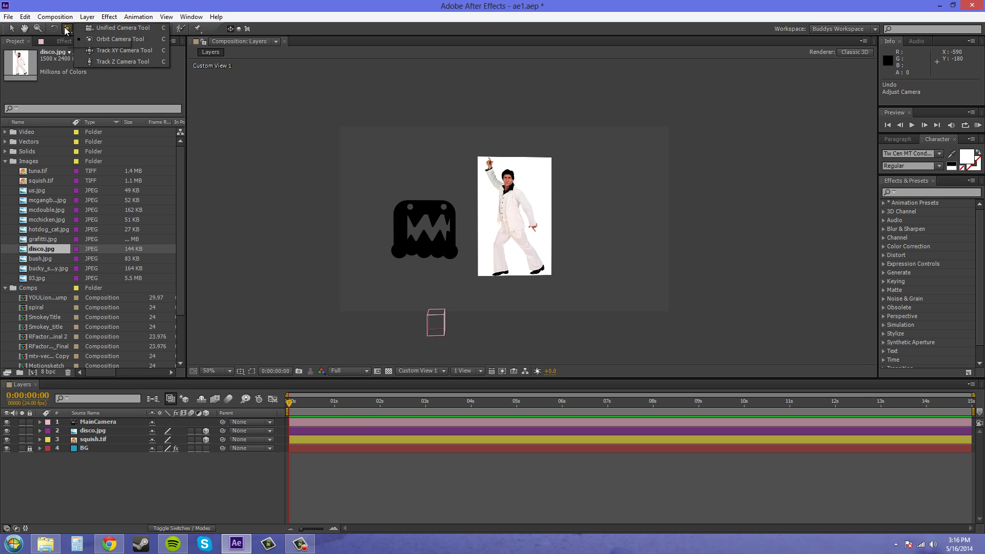
left_click(146, 29)
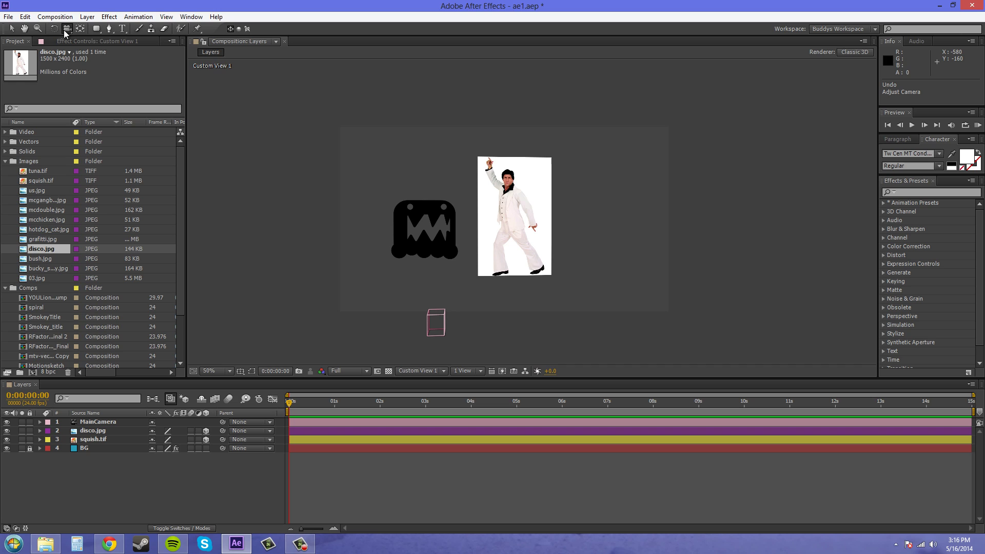
left_click_drag(66, 29, 91, 39)
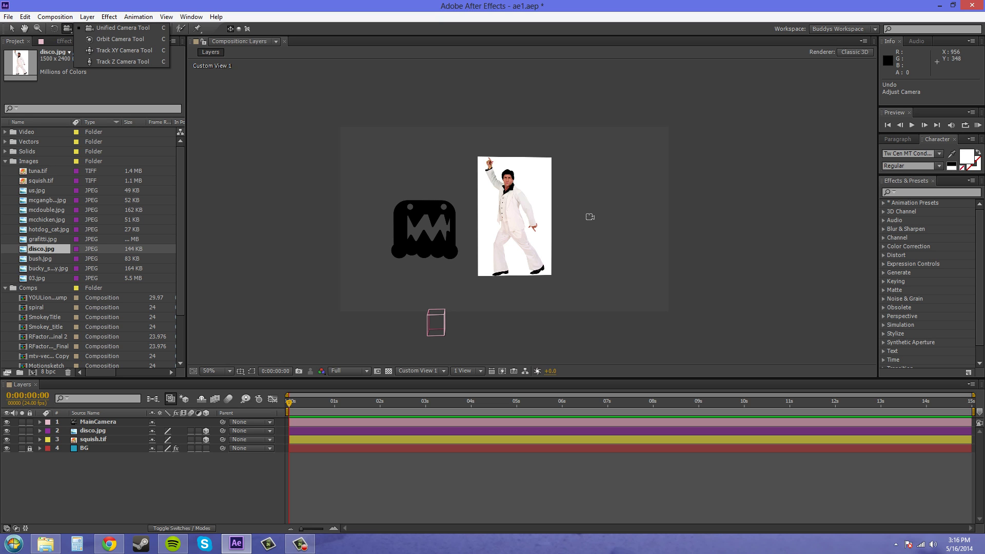
Step: Orbit Custom View 1 around the image and logo to a new, nearly face-on angle
mouse_move(591, 217)
left_mouse_down()
mouse_move(563, 194)
mouse_move(617, 217)
mouse_move(530, 229)
left_mouse_up()
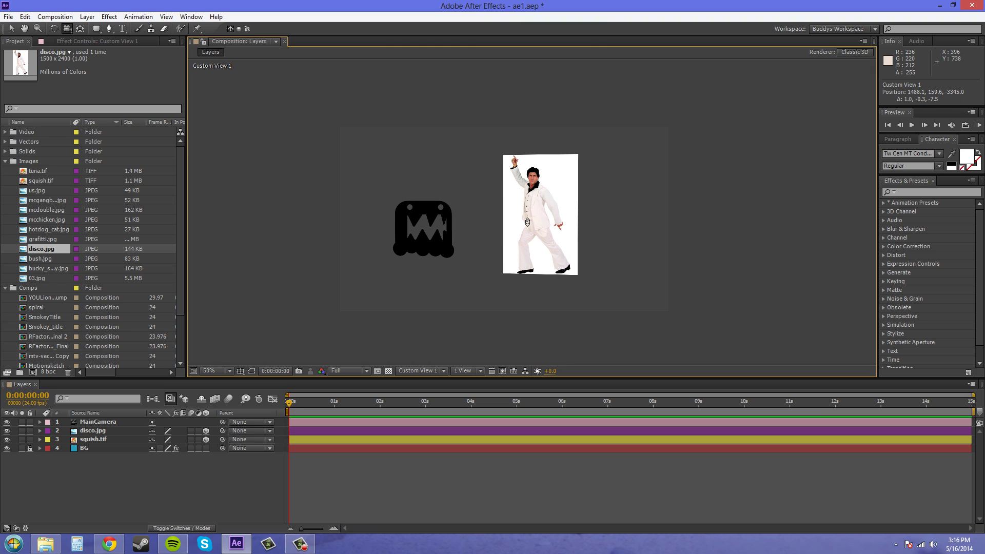
mouse_move(526, 222)
left_mouse_down()
mouse_move(535, 293)
mouse_move(527, 259)
mouse_move(440, 179)
mouse_move(467, 210)
mouse_move(288, 290)
mouse_move(578, 341)
mouse_move(364, 307)
mouse_move(431, 238)
mouse_move(519, 220)
mouse_move(398, 149)
mouse_move(378, 297)
mouse_move(511, 254)
mouse_move(488, 228)
mouse_move(434, 226)
mouse_move(505, 237)
mouse_move(493, 231)
mouse_move(515, 214)
left_mouse_up()
left_click_drag(387, 254, 395, 259)
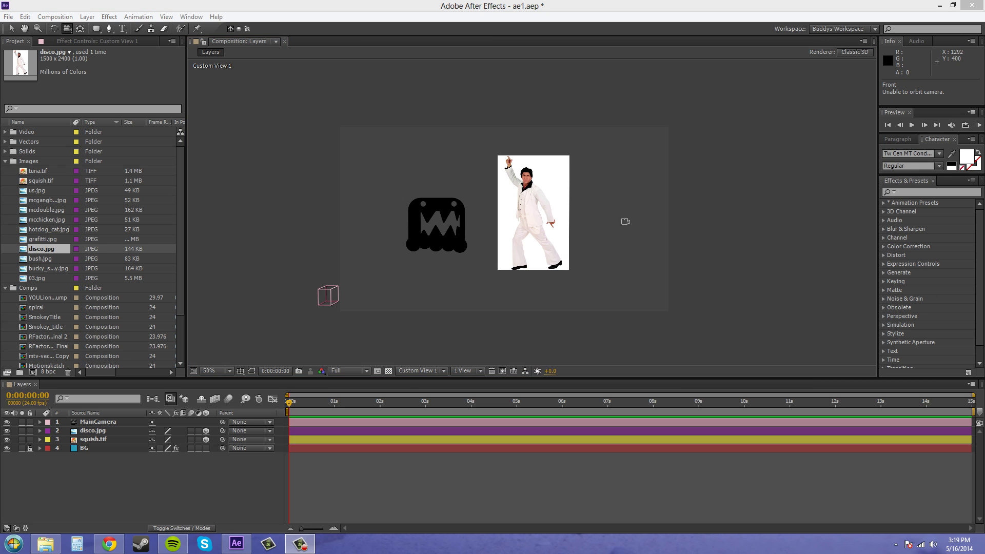
Step: Keep Custom View 1 and orbit it to a new angle
left_click(438, 371)
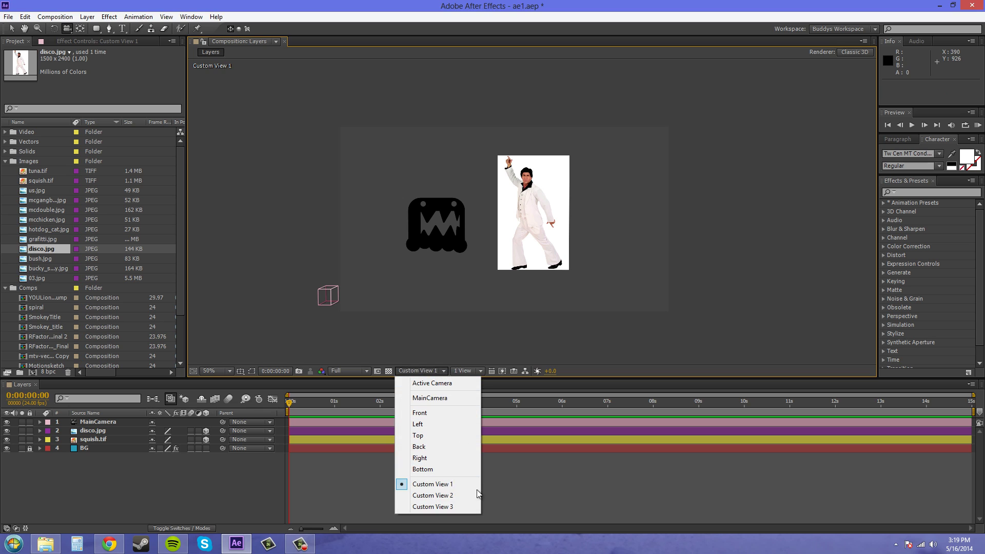
left_click(470, 225)
mouse_move(470, 226)
left_mouse_down()
mouse_move(446, 223)
mouse_move(465, 233)
mouse_move(466, 314)
left_mouse_up()
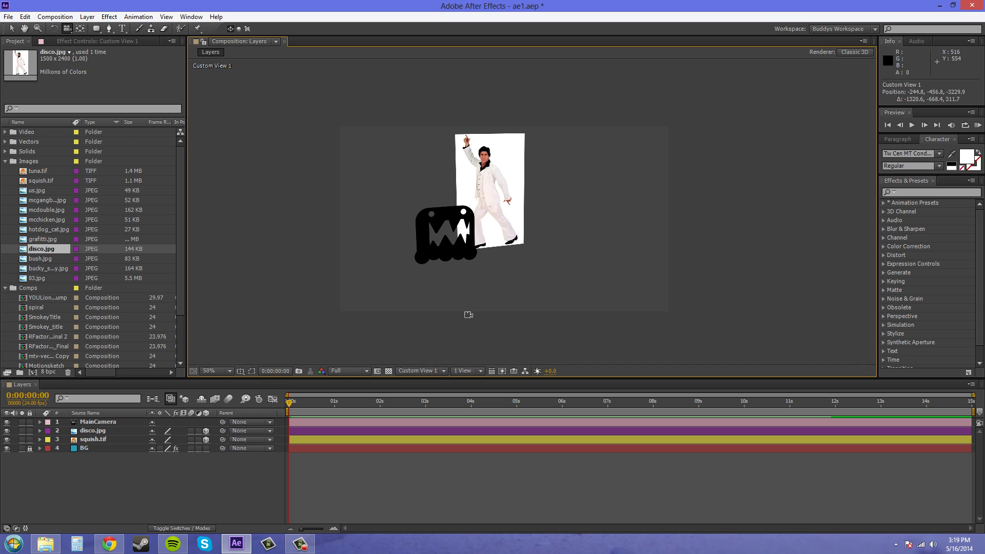
Step: Switch to Custom View 2 and orbit it to face the disco image
left_click(437, 369)
left_click(439, 497)
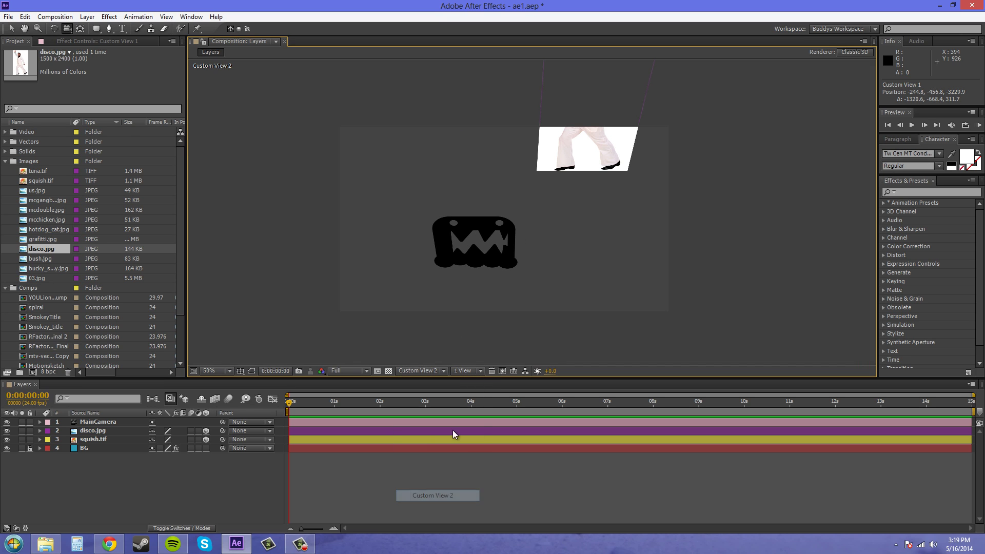
left_click_drag(561, 260, 513, 238)
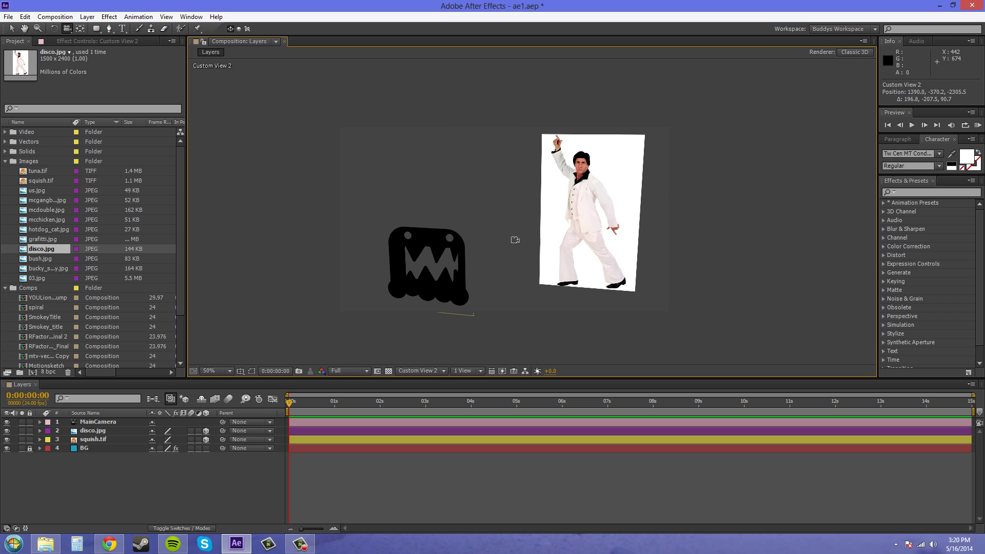
Step: Switch to Custom View 3 and orbit it to a tilted angle
left_click(434, 372)
left_click(436, 508)
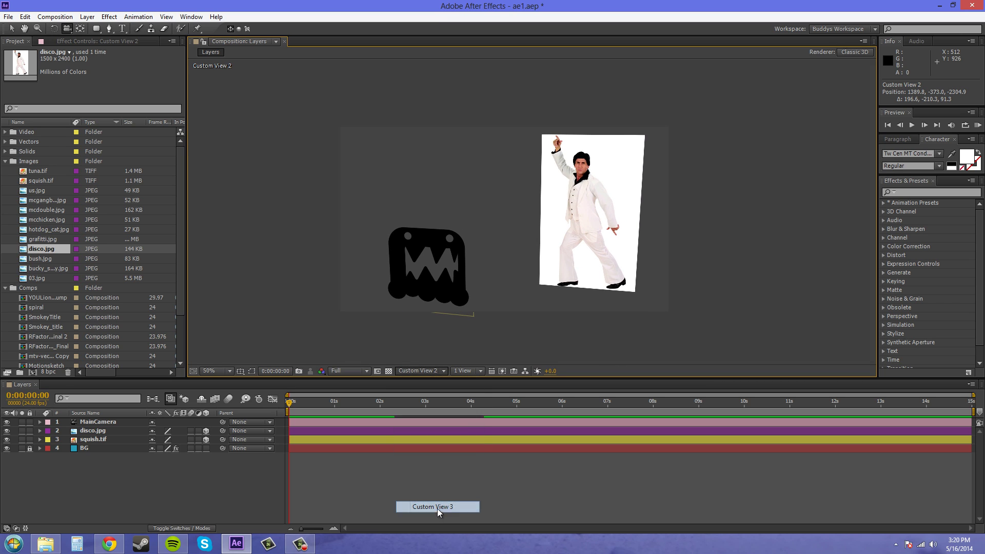
left_click_drag(573, 246, 501, 272)
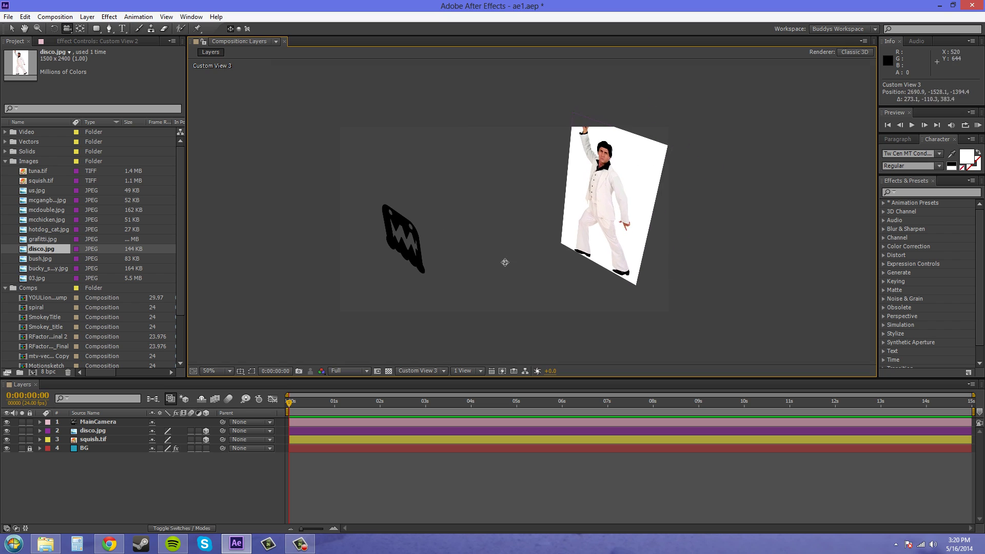
Step: Step through Custom Views 1, 2 and 3 from the 3D View list to compare their angles
left_click(421, 371)
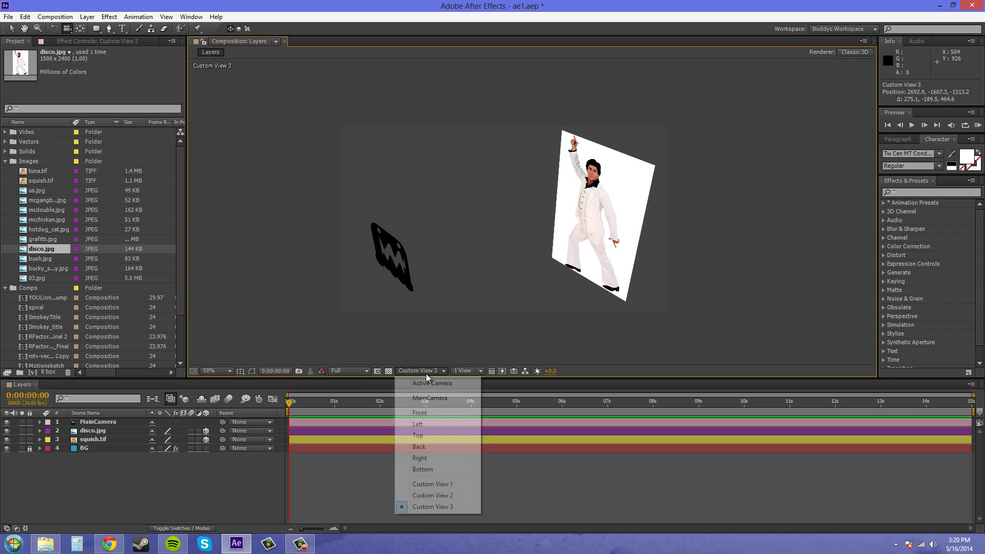
left_click(429, 481)
left_click(421, 370)
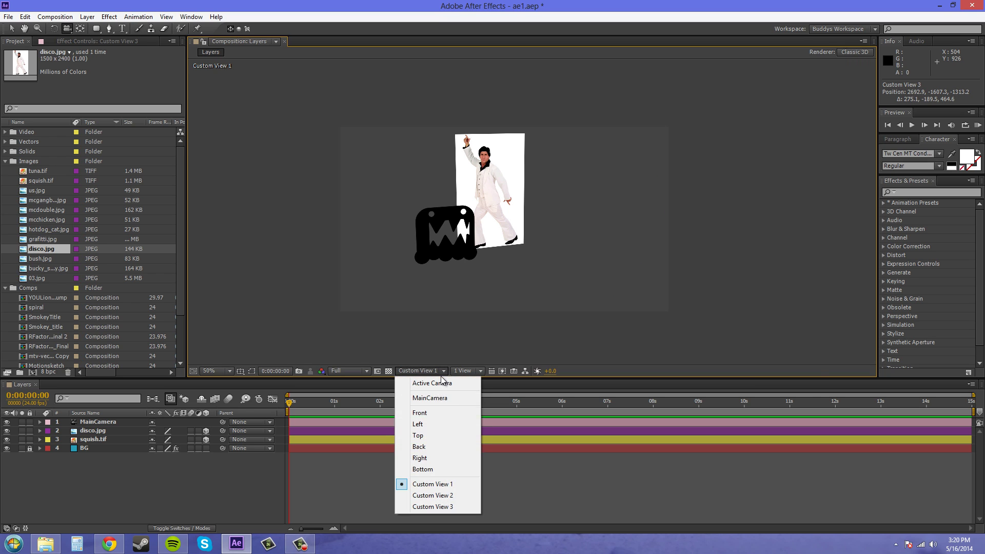
left_click(428, 495)
left_click(421, 370)
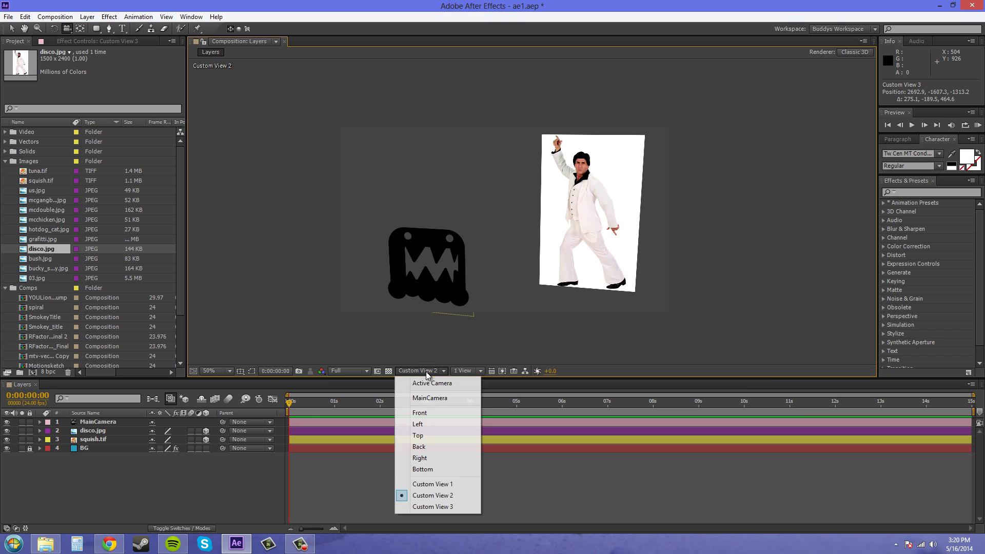
left_click(431, 508)
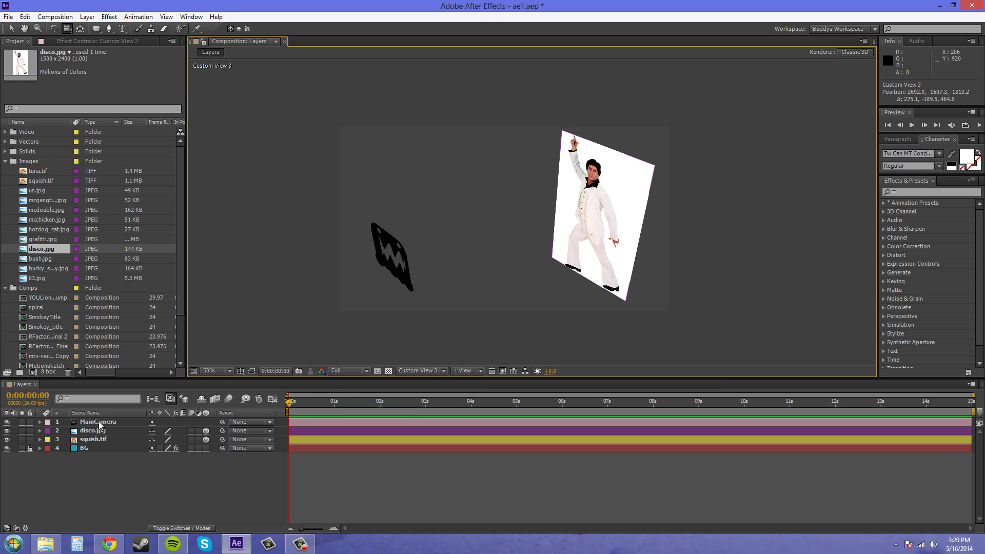
Step: Step back through Custom View 2 to end on Custom View 1
left_click(428, 376)
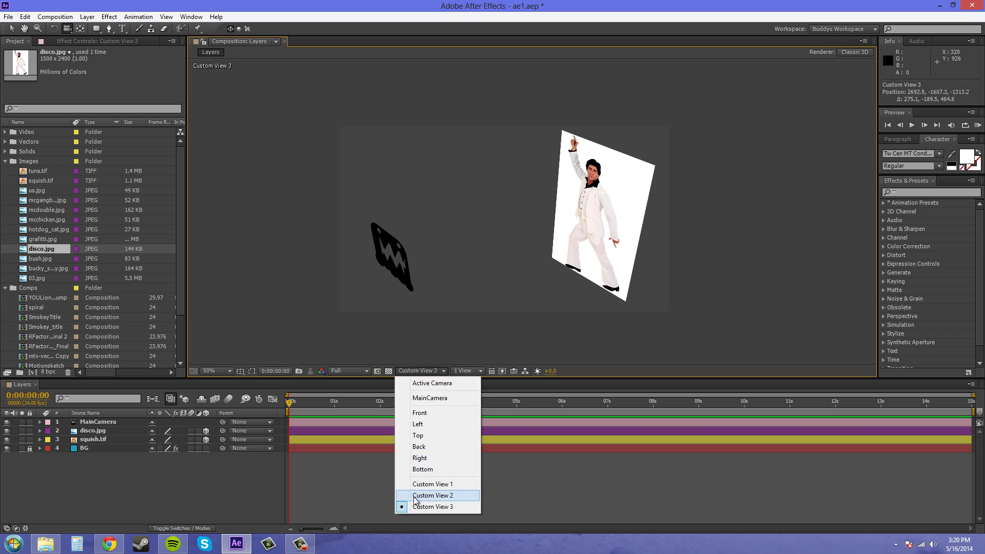
left_click(421, 496)
left_click(434, 376)
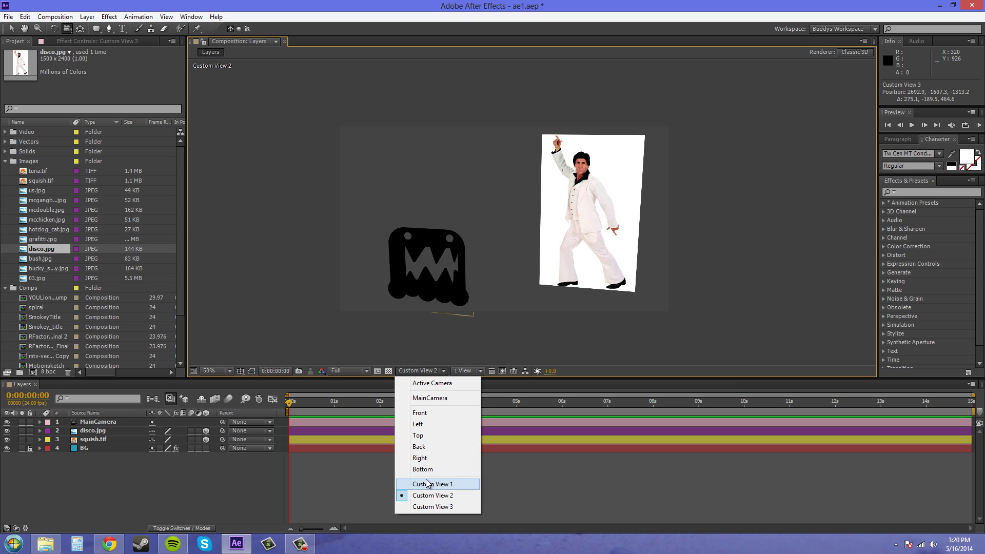
left_click(428, 484)
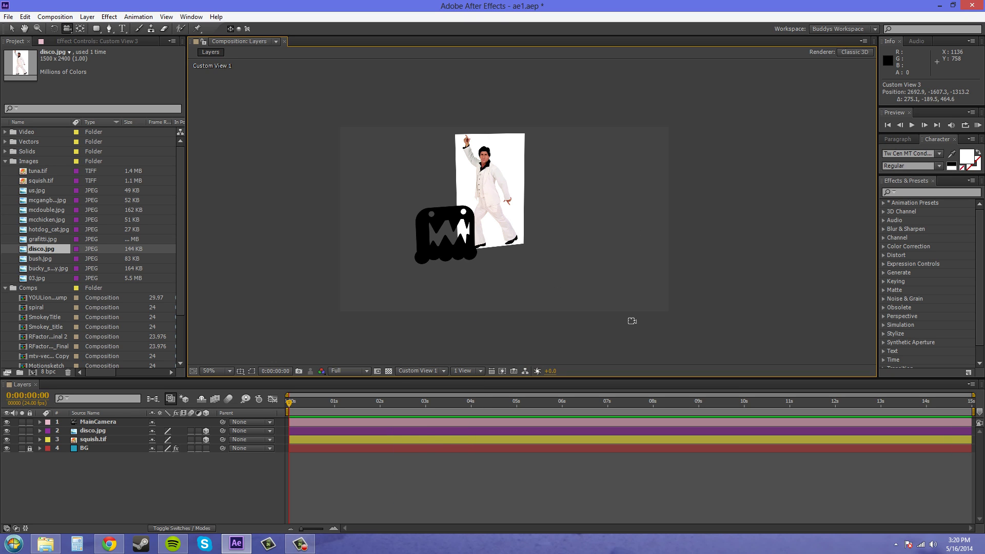